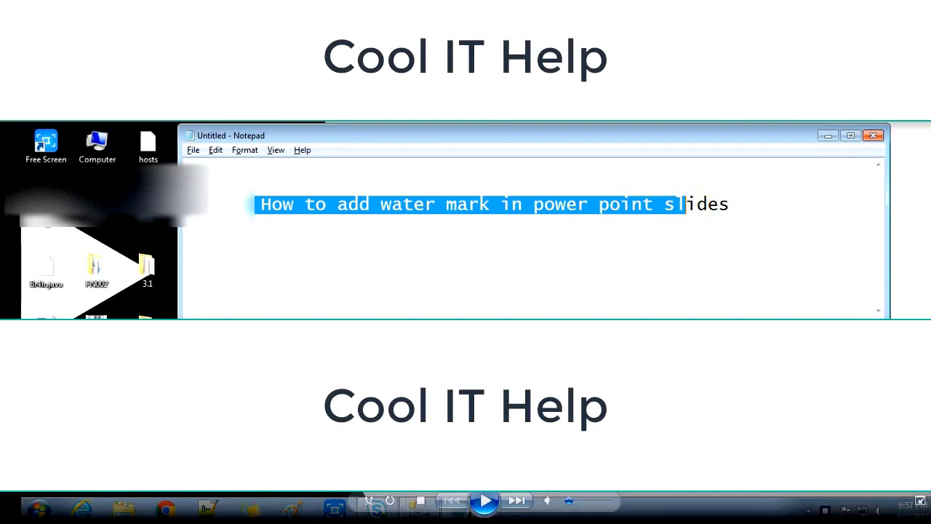
# - Place an orange, diagonally rotated 'COOL IT HELP' WordArt across the master's title slide layout
pyautogui.click(482, 501)
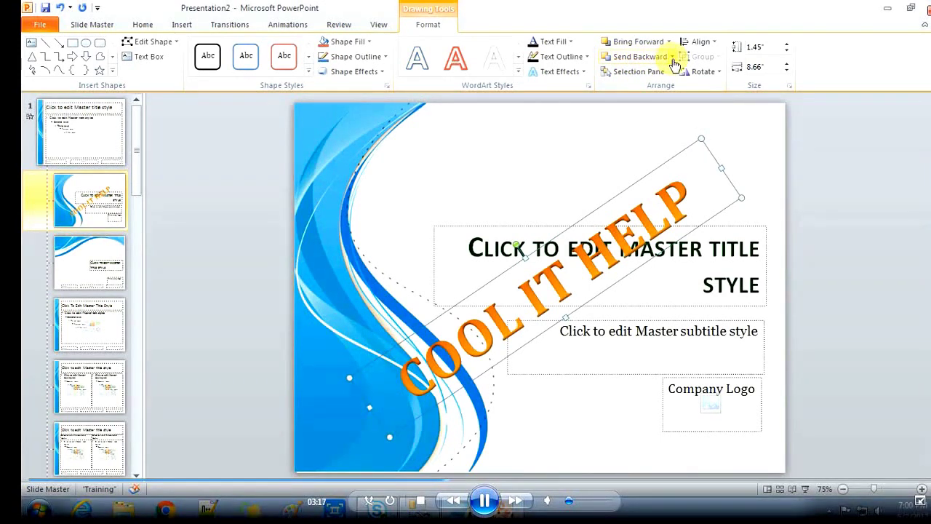
# - Send the 'COOL IT HELP' WordArt one layer backward and close Master View
pyautogui.click(673, 58)
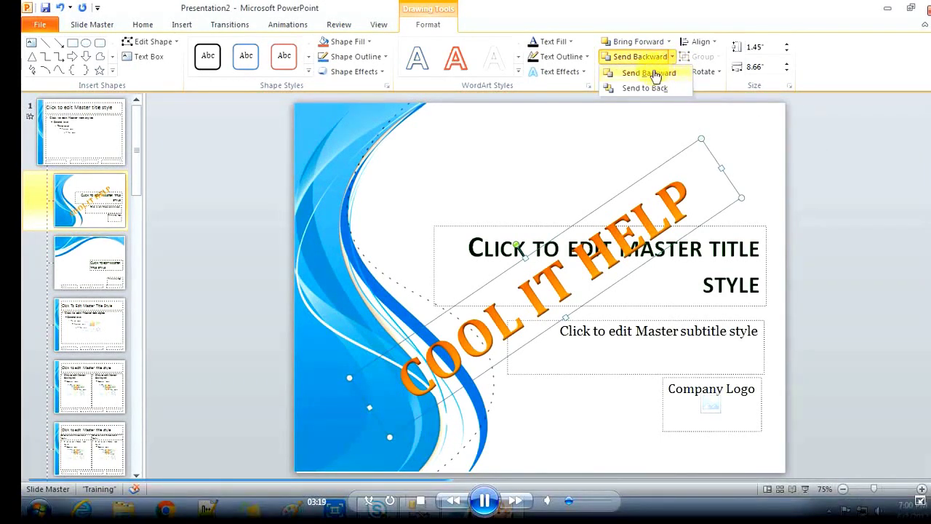
pyautogui.click(656, 72)
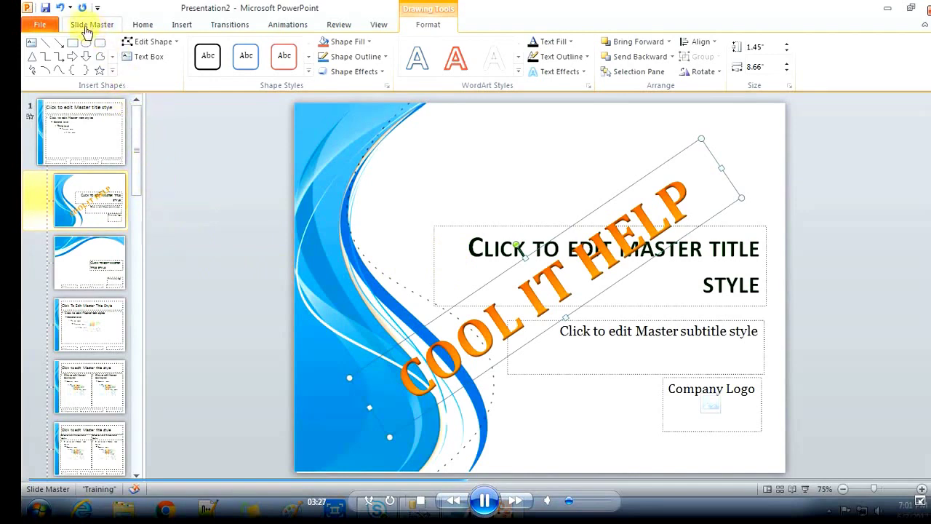
pyautogui.click(120, 27)
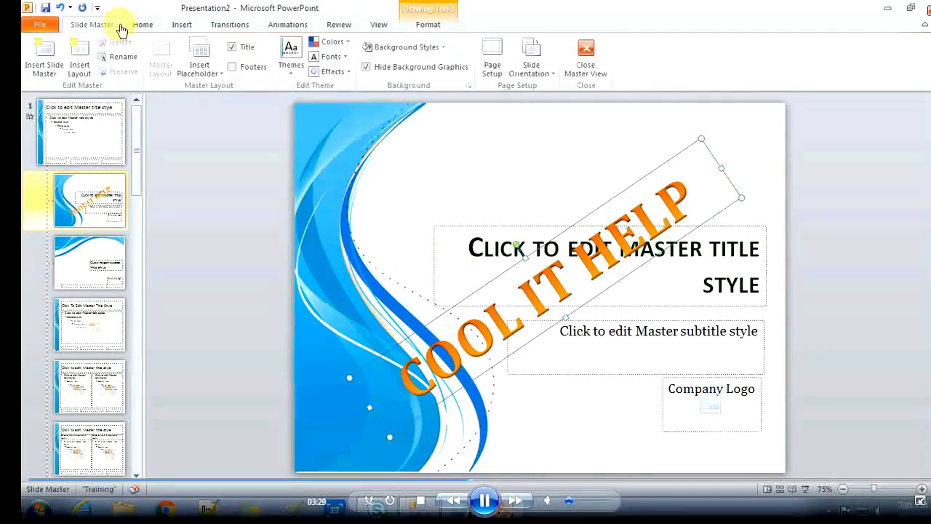
pyautogui.click(597, 70)
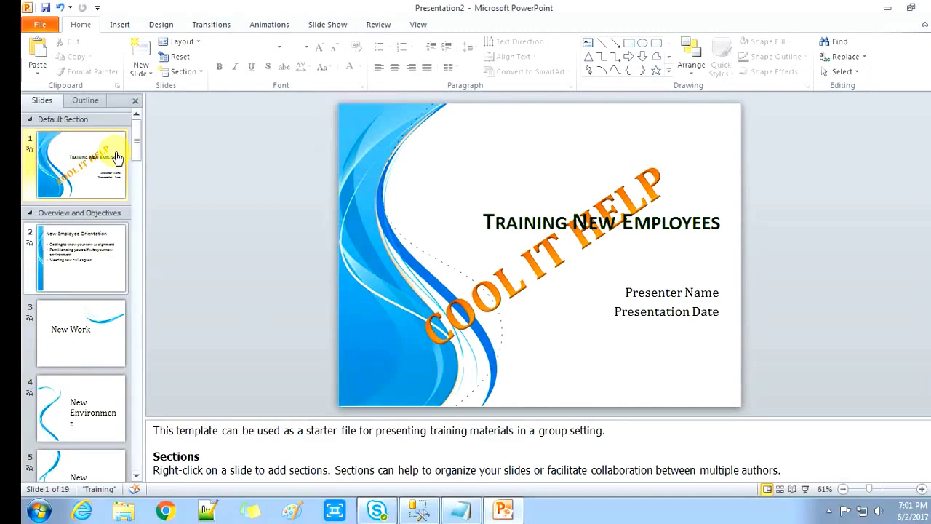
# - Browse the slides to confirm only 'Training New Employees' shows the watermark, then run the show from the beginning
pyautogui.press('Down')
pyautogui.press('Down')
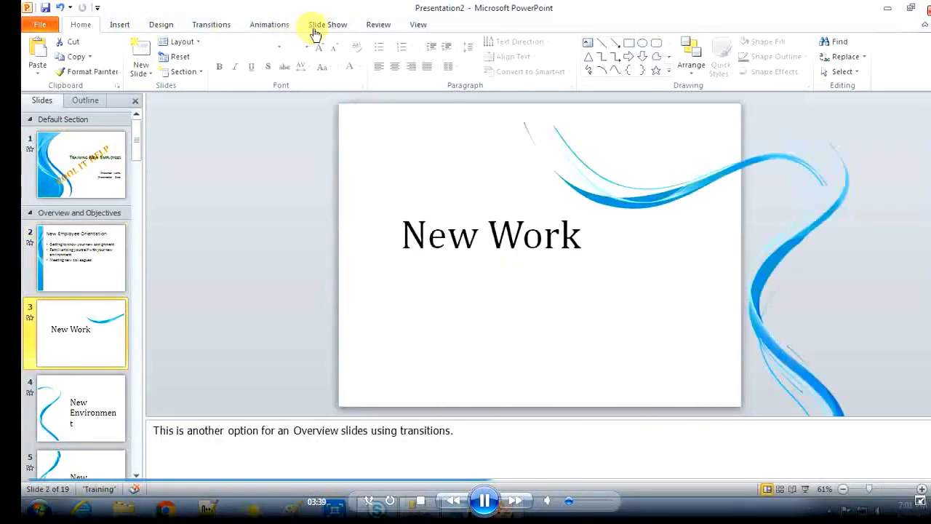
pyautogui.press('Up')
pyautogui.press('Down')
pyautogui.press('Down')
pyautogui.press('Down')
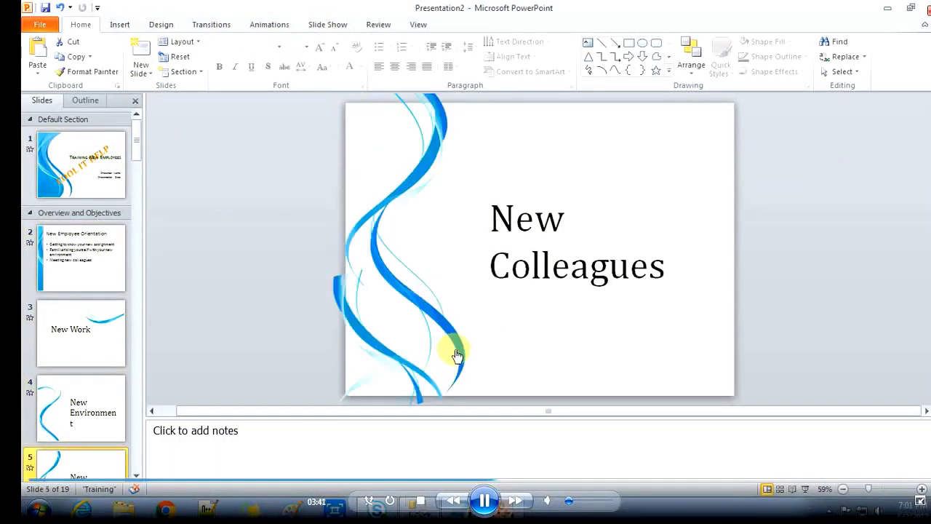
pyautogui.press('Up')
pyautogui.press('Up')
pyautogui.press('Up')
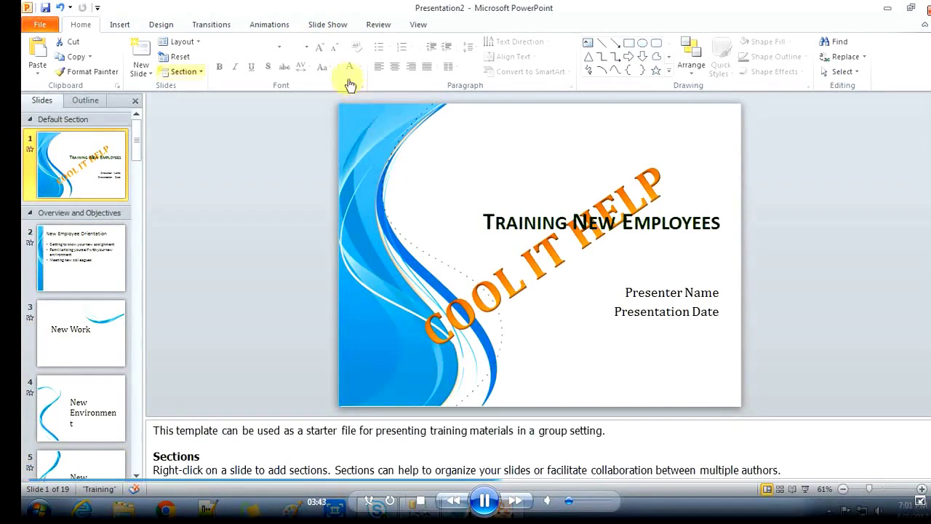
pyautogui.click(332, 29)
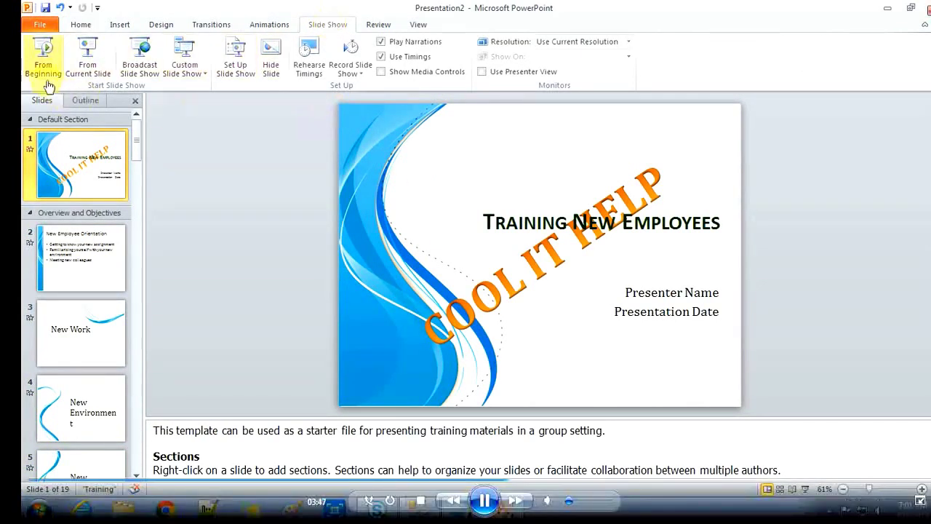
pyautogui.click(44, 60)
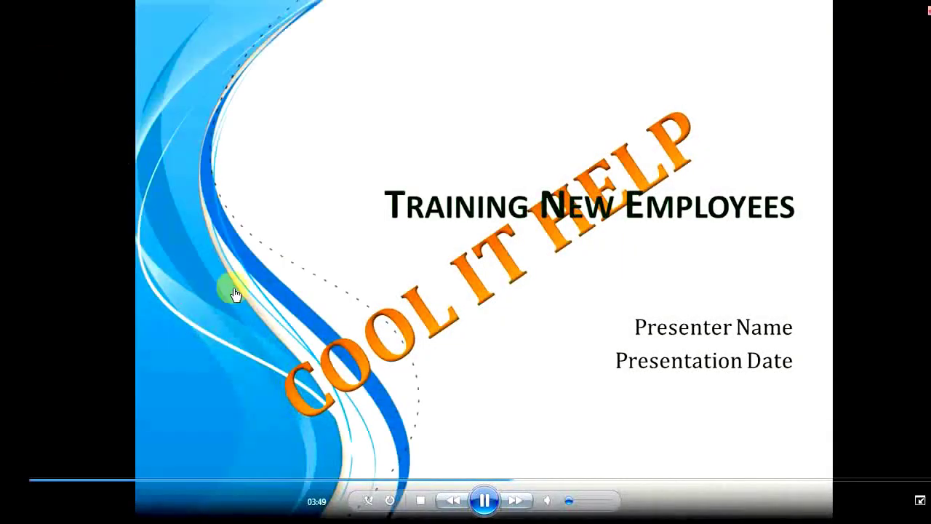